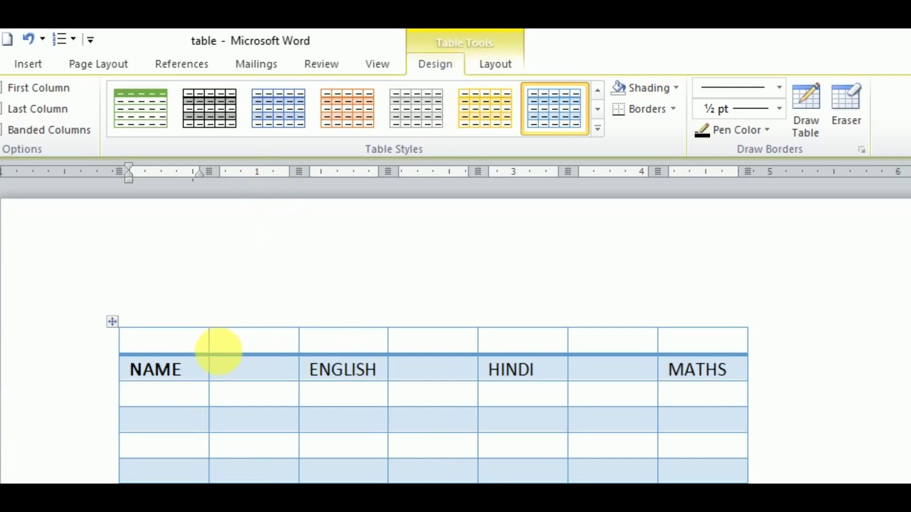
With the cursor in the NAME cell, raise the header row height in Table Layout.
{"action": "left_click", "coordinate": [200, 373]}
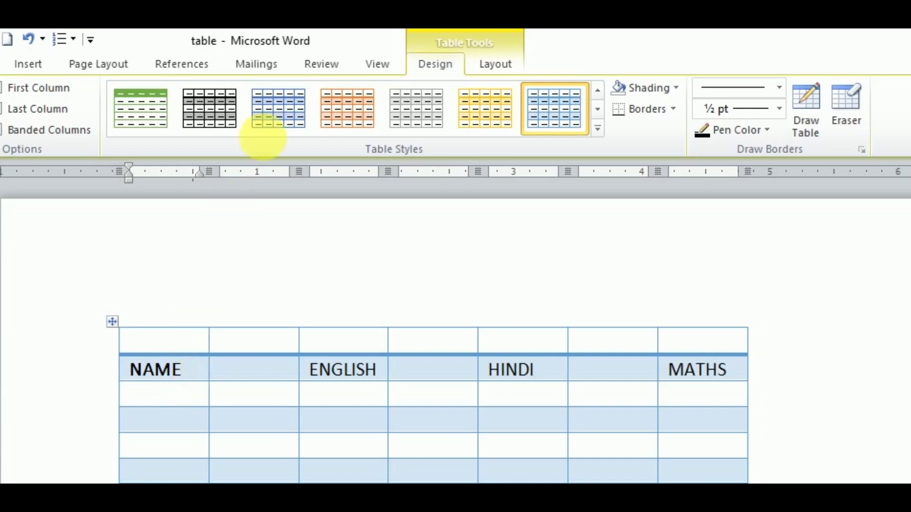
{"action": "left_click", "coordinate": [508, 67]}
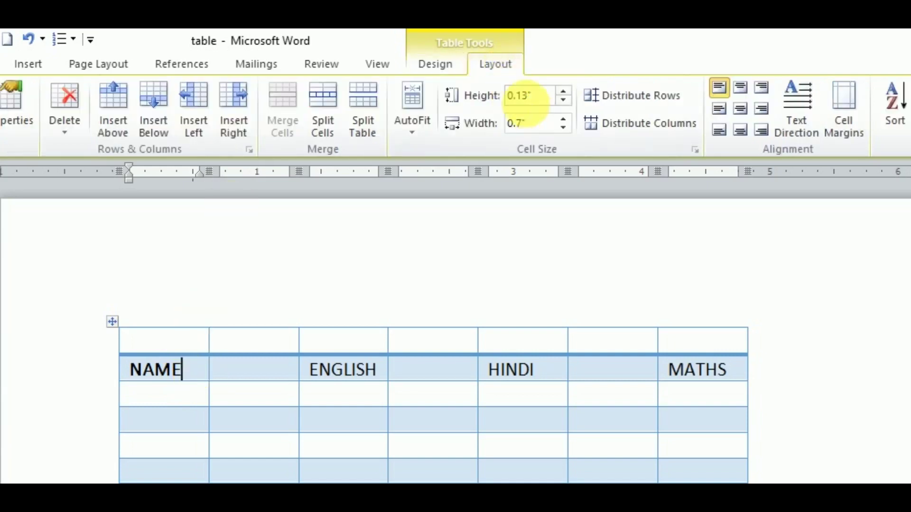
{"action": "left_click", "coordinate": [563, 92]}
{"action": "left_click", "coordinate": [563, 92]}
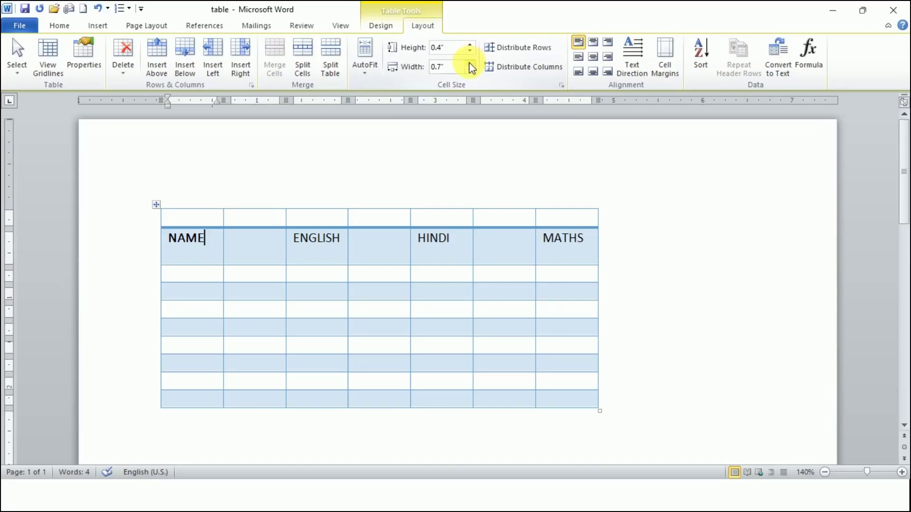
Widen the first table column using the Width spinner.
{"action": "left_click", "coordinate": [470, 63]}
{"action": "left_click", "coordinate": [471, 64]}
{"action": "left_click", "coordinate": [470, 64]}
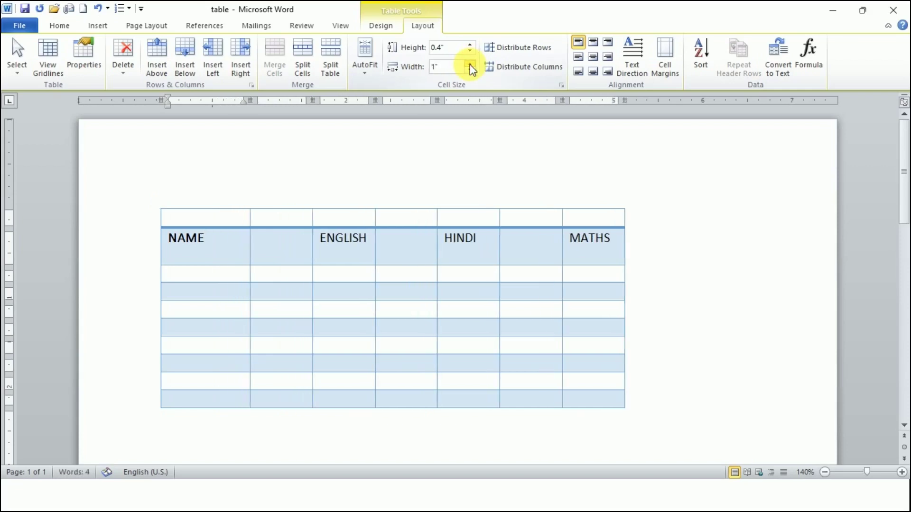
{"action": "left_click", "coordinate": [470, 64]}
{"action": "left_click", "coordinate": [471, 63]}
{"action": "left_click", "coordinate": [470, 63]}
{"action": "left_click", "coordinate": [471, 63]}
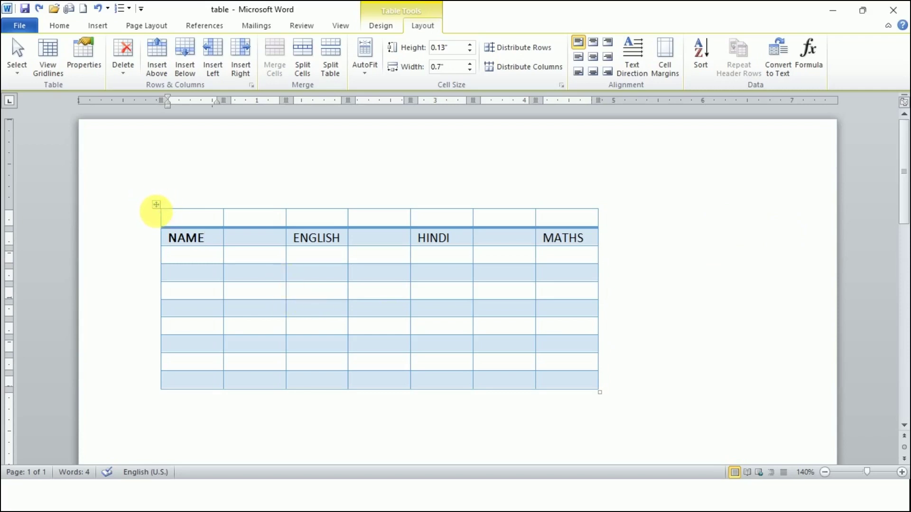
Select the whole table and set all rows to 0.5" tall and all columns to 1" wide.
{"action": "left_click", "coordinate": [157, 205]}
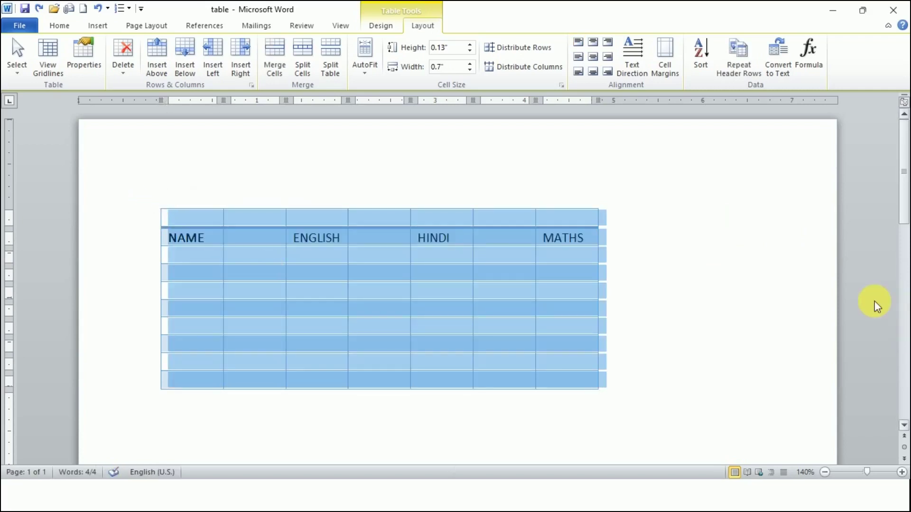
{"action": "left_click", "coordinate": [470, 44]}
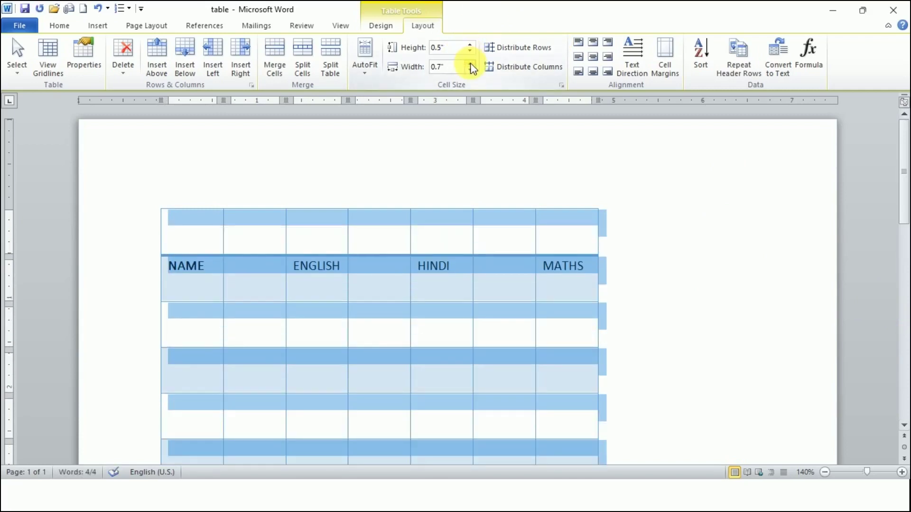
{"action": "left_click", "coordinate": [471, 63]}
{"action": "left_click", "coordinate": [471, 63]}
{"action": "left_click", "coordinate": [471, 63]}
{"action": "left_click", "coordinate": [471, 63]}
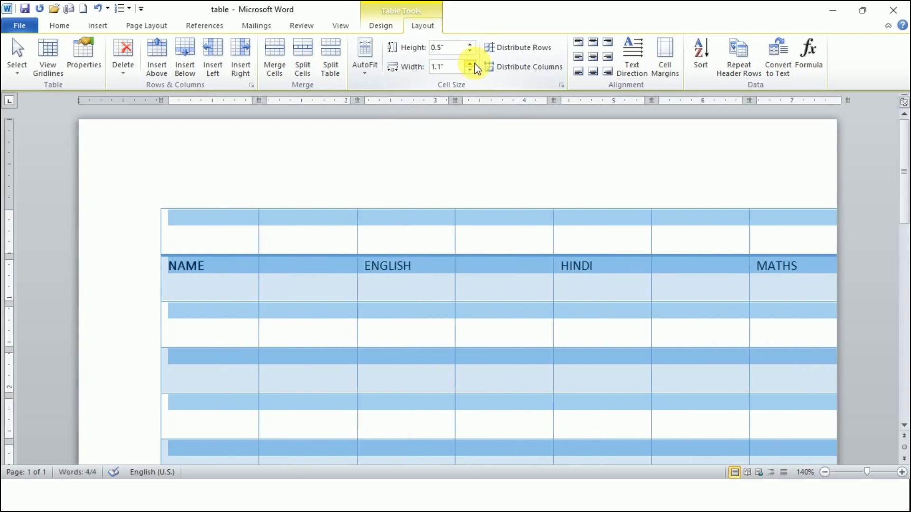
{"action": "left_click", "coordinate": [471, 70]}
{"action": "left_click", "coordinate": [471, 69]}
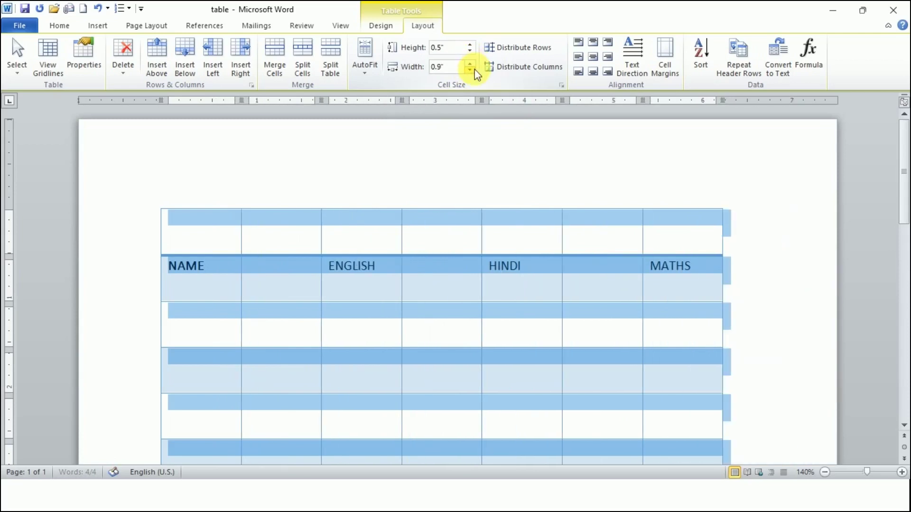
{"action": "left_click", "coordinate": [471, 64]}
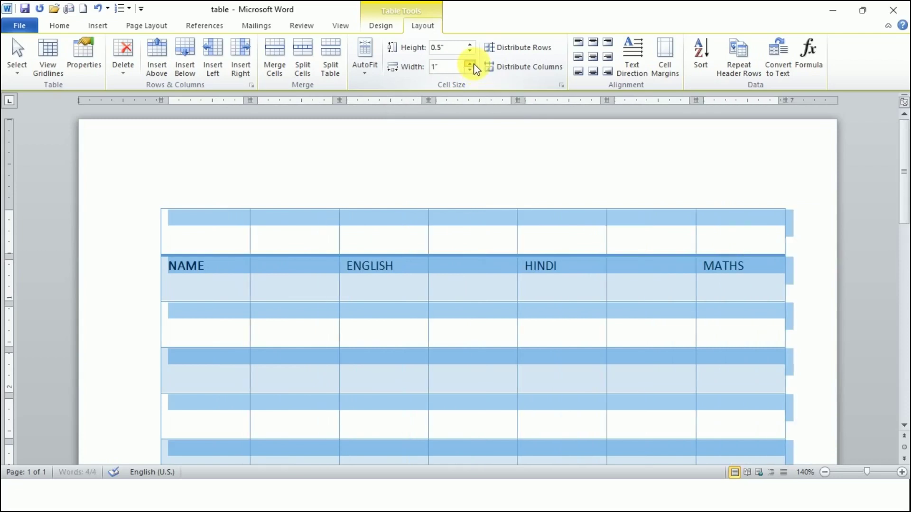
Deselect the table and scroll through the document to check the resized table.
{"action": "left_click", "coordinate": [695, 205]}
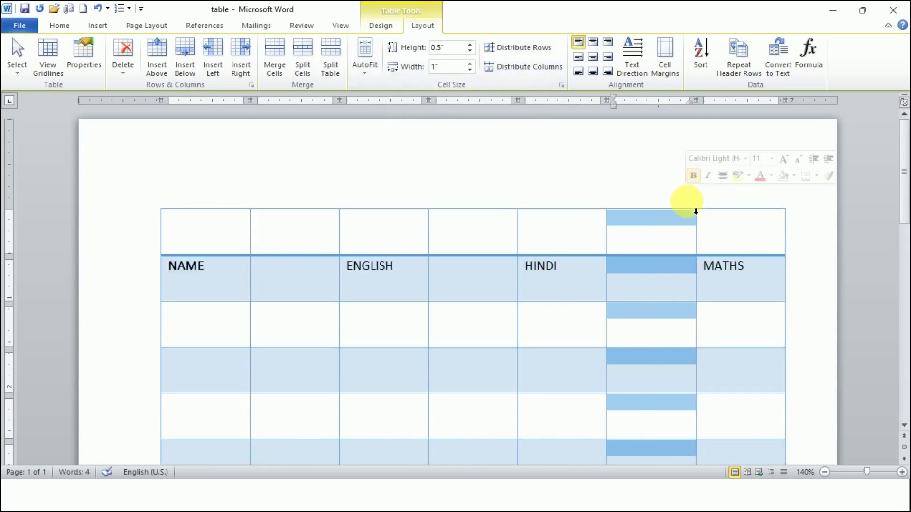
{"action": "left_click", "coordinate": [821, 290]}
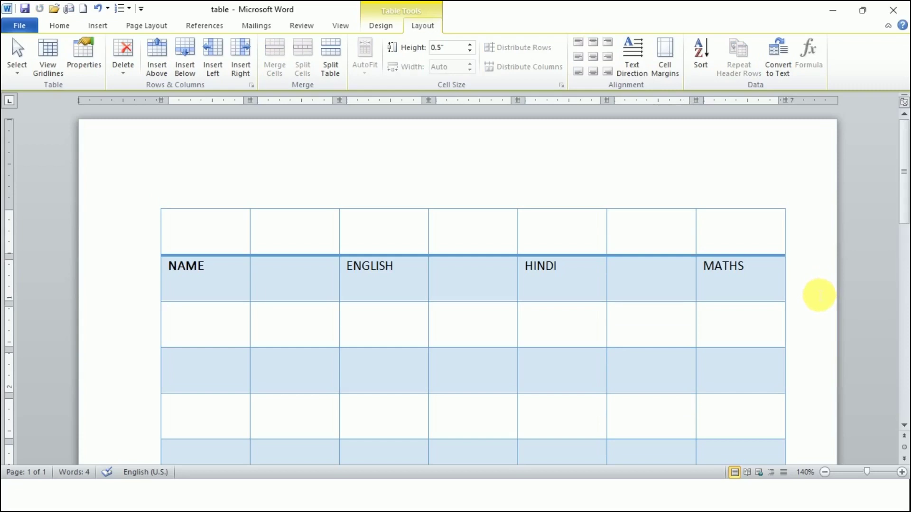
{"action": "scroll", "coordinate": [819, 295], "scroll_direction": "down", "scroll_amount": 3}
{"action": "scroll", "coordinate": [819, 297], "scroll_direction": "down", "scroll_amount": 2}
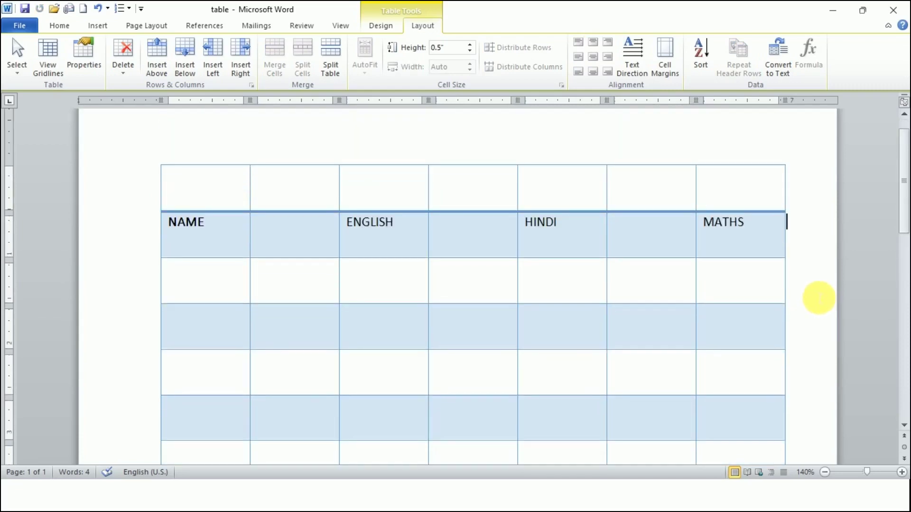
{"action": "scroll", "coordinate": [818, 297], "scroll_direction": "down", "scroll_amount": 2}
{"action": "scroll", "coordinate": [819, 298], "scroll_direction": "up", "scroll_amount": 5}
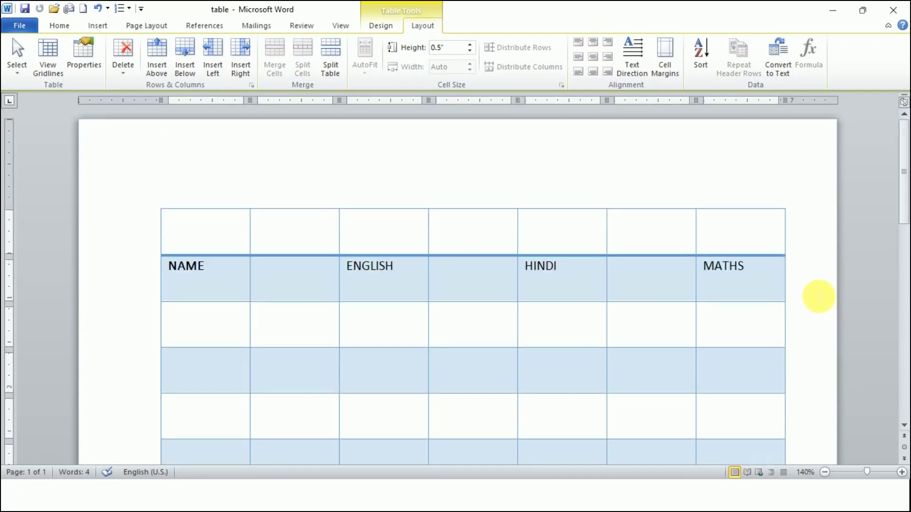
In Table Properties for the whole table, set the row height to 1".
{"action": "left_click", "coordinate": [157, 204]}
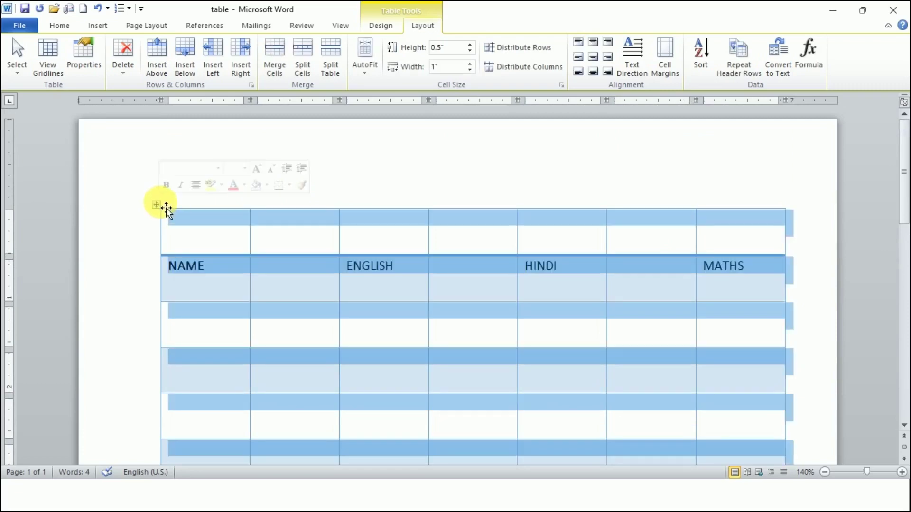
{"action": "right_click", "coordinate": [204, 232]}
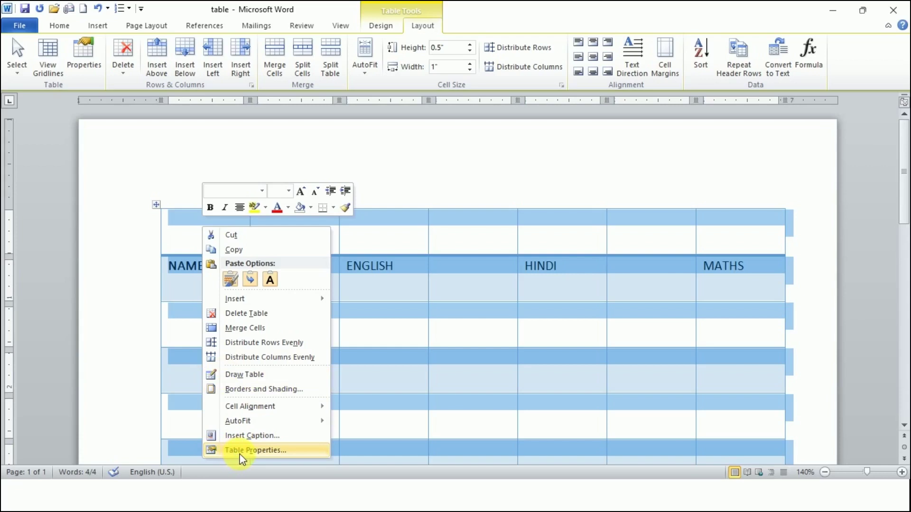
{"action": "left_click", "coordinate": [296, 453]}
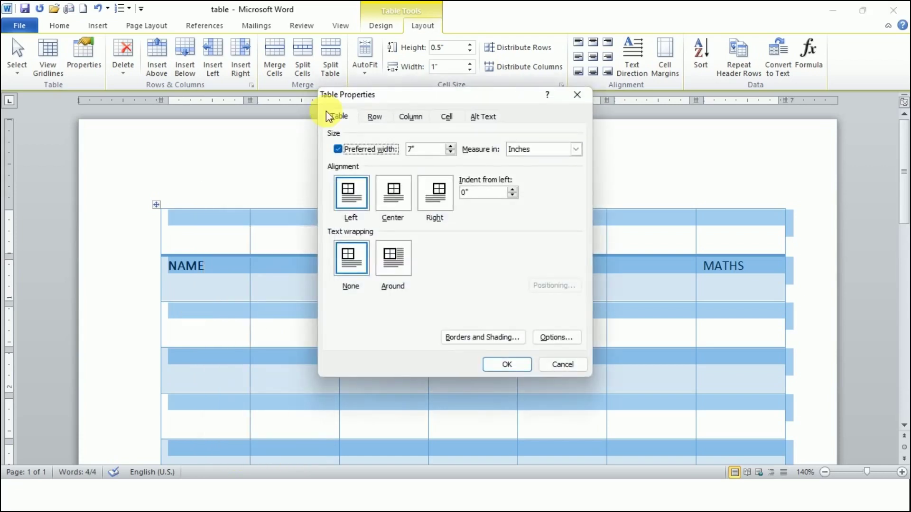
{"action": "left_click", "coordinate": [374, 118]}
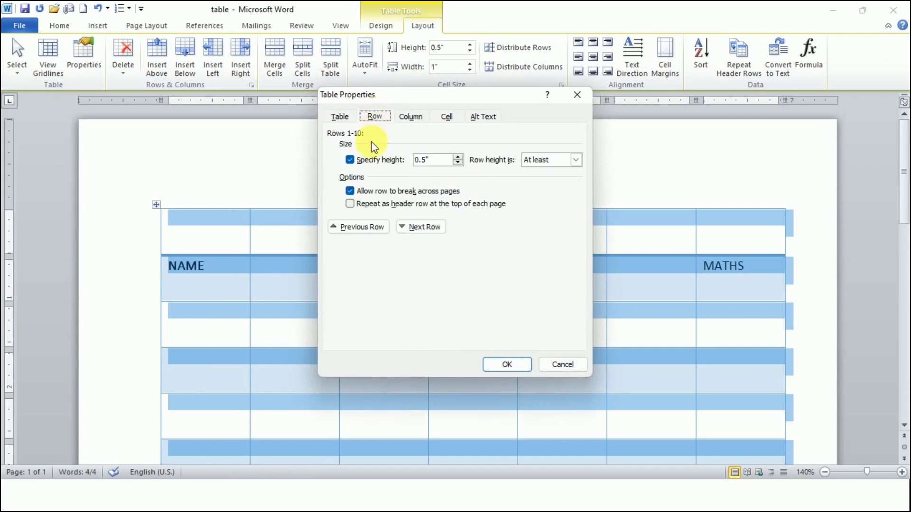
{"action": "left_click", "coordinate": [457, 157]}
{"action": "left_click", "coordinate": [458, 157]}
{"action": "left_click", "coordinate": [458, 157]}
{"action": "left_click", "coordinate": [458, 157]}
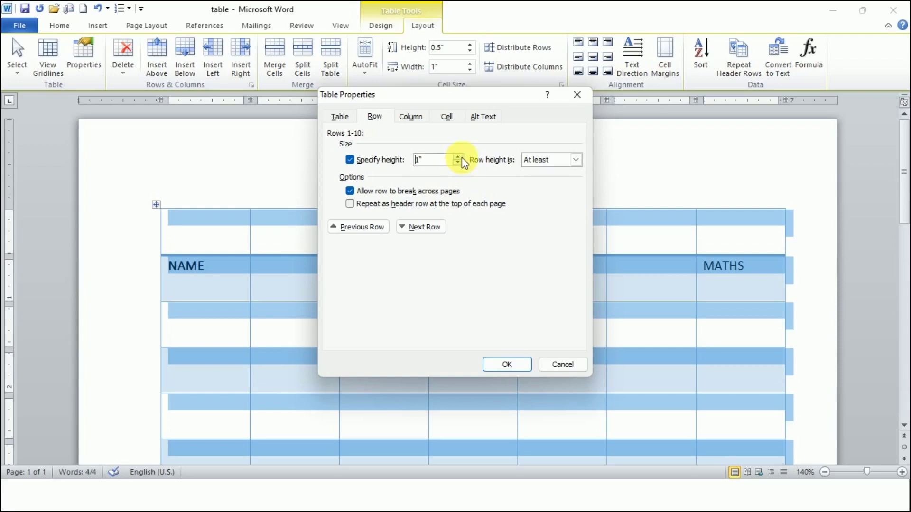
Set the columns' preferred width to 0.9" and apply the Table Properties changes.
{"action": "left_click", "coordinate": [410, 117]}
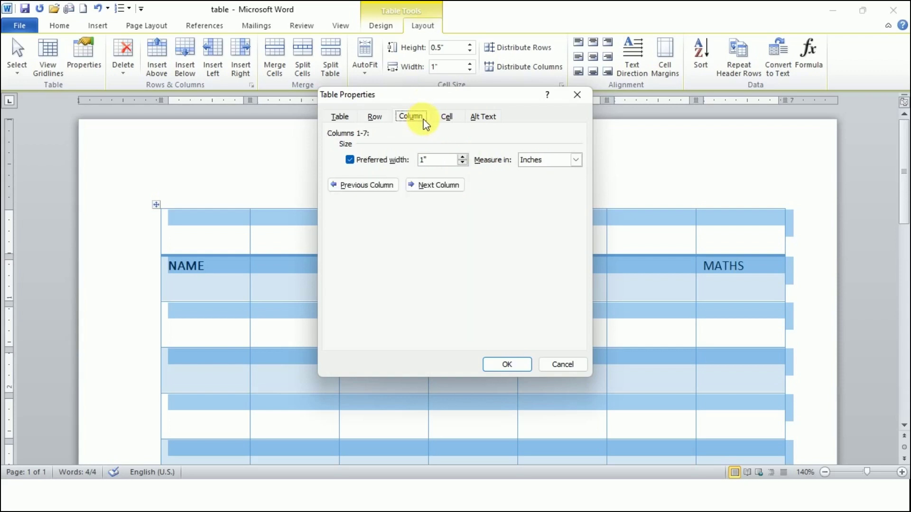
{"action": "left_click", "coordinate": [463, 162]}
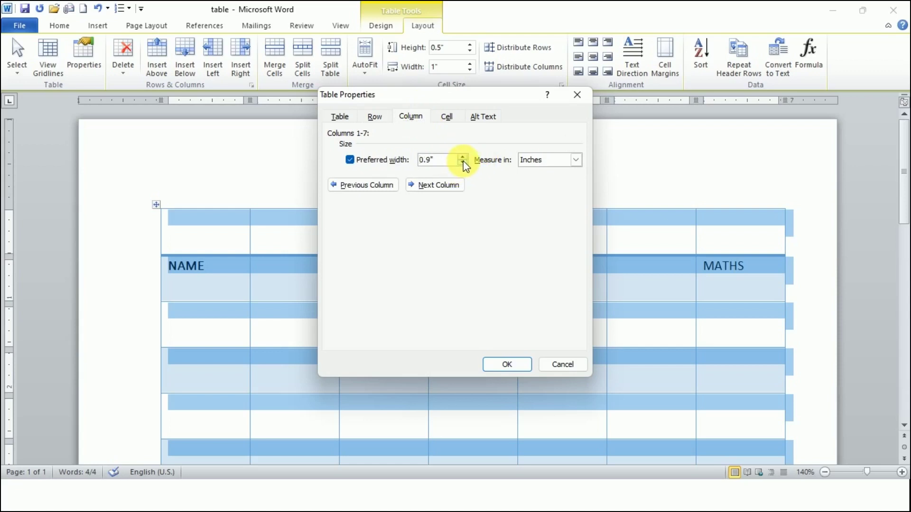
{"action": "left_click", "coordinate": [508, 369]}
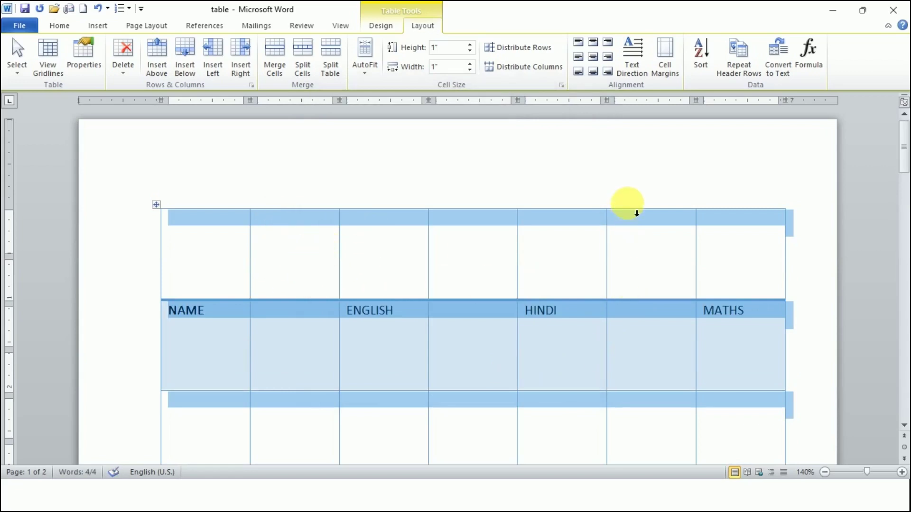
{"action": "left_click", "coordinate": [642, 189]}
Reselect the whole table and shrink all rows to 0.4" high and columns to 0.8" wide.
{"action": "scroll", "coordinate": [638, 192], "scroll_direction": "down", "scroll_amount": 15}
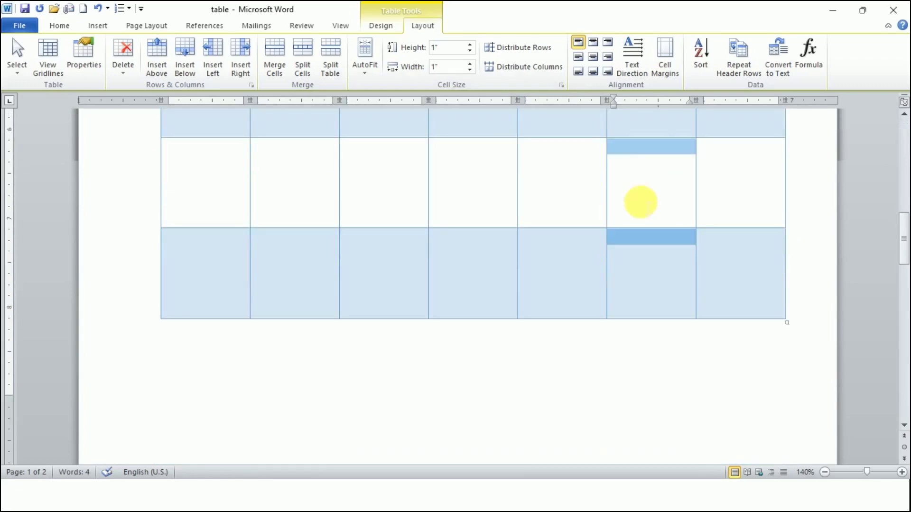
{"action": "scroll", "coordinate": [640, 201], "scroll_direction": "up", "scroll_amount": 15}
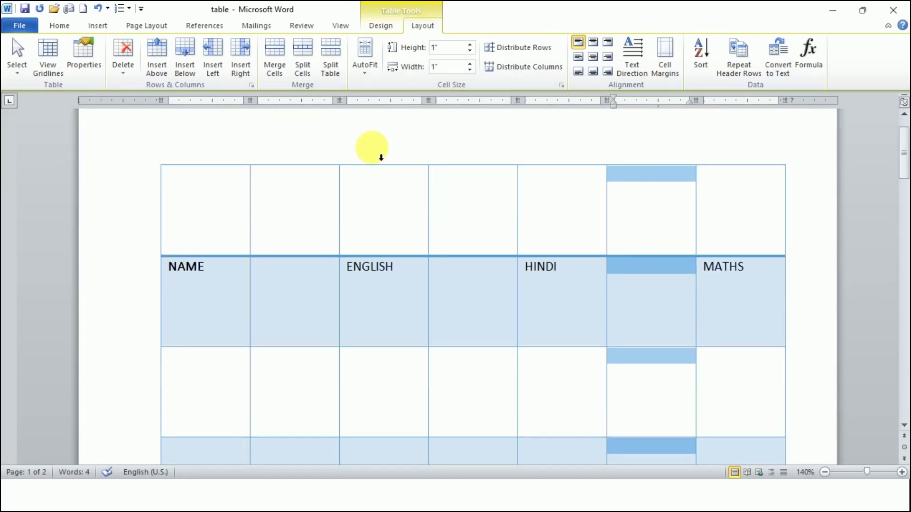
{"action": "left_click", "coordinate": [229, 187]}
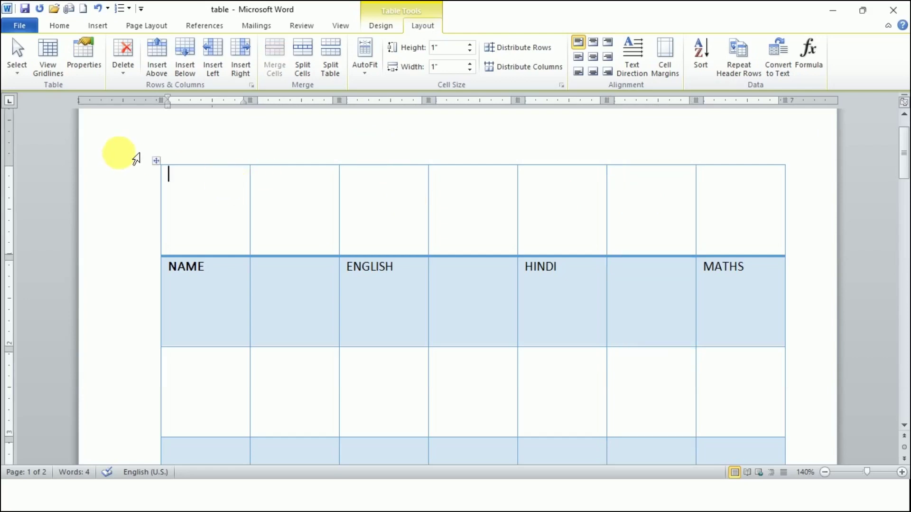
{"action": "left_click", "coordinate": [162, 162]}
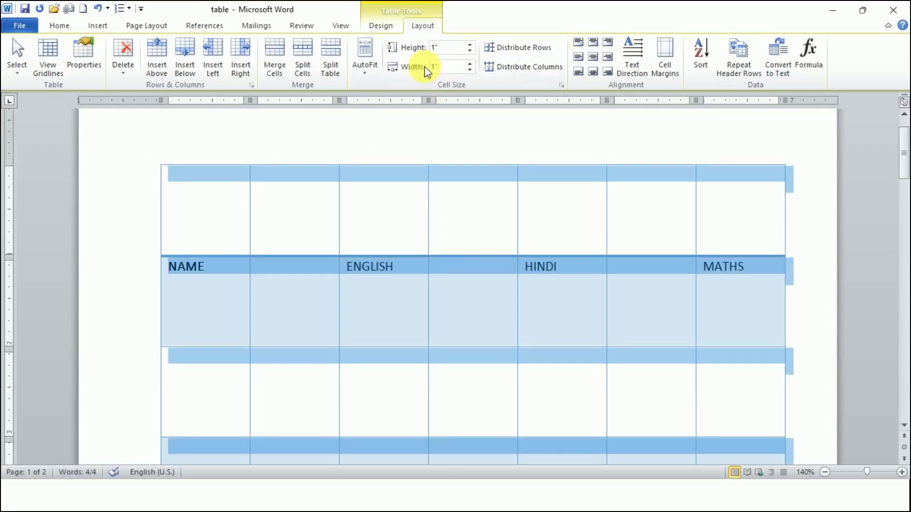
{"action": "left_click", "coordinate": [470, 50]}
{"action": "left_click", "coordinate": [471, 51]}
{"action": "left_click", "coordinate": [470, 50]}
{"action": "left_click", "coordinate": [470, 51]}
{"action": "left_click", "coordinate": [470, 51]}
{"action": "left_click", "coordinate": [470, 51]}
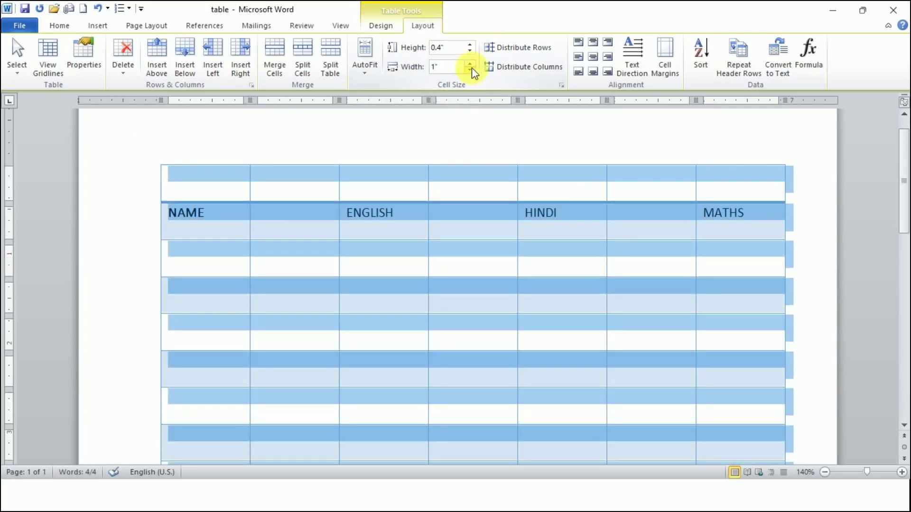
{"action": "left_click", "coordinate": [470, 69]}
{"action": "left_click", "coordinate": [471, 70]}
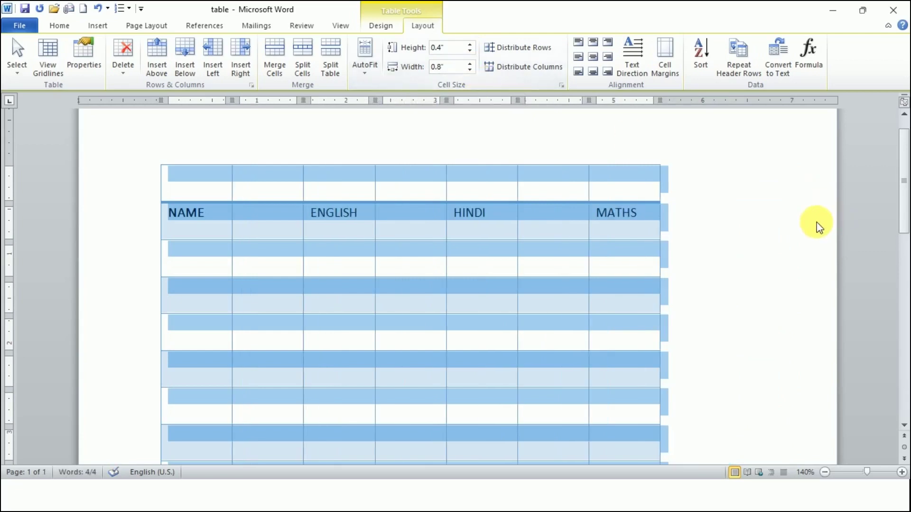
{"action": "left_click", "coordinate": [816, 232]}
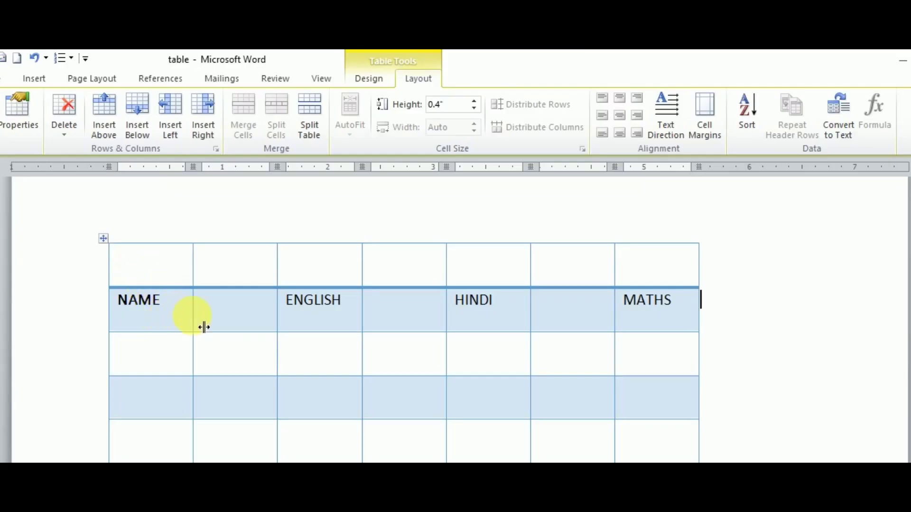
Merge the NAME header with the empty cell beside it.
{"action": "left_click_drag", "start_coordinate": [119, 303], "coordinate": [200, 311]}
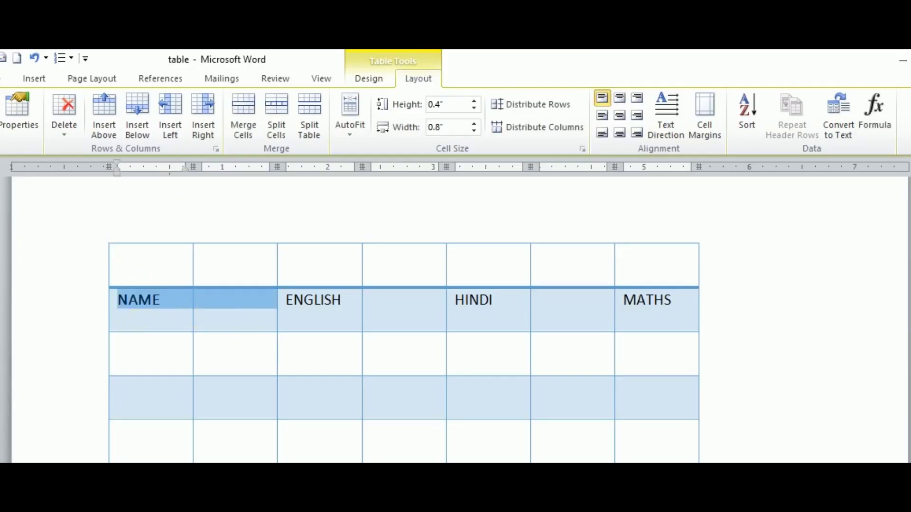
{"action": "left_click_drag", "start_coordinate": [162, 342], "coordinate": [205, 321]}
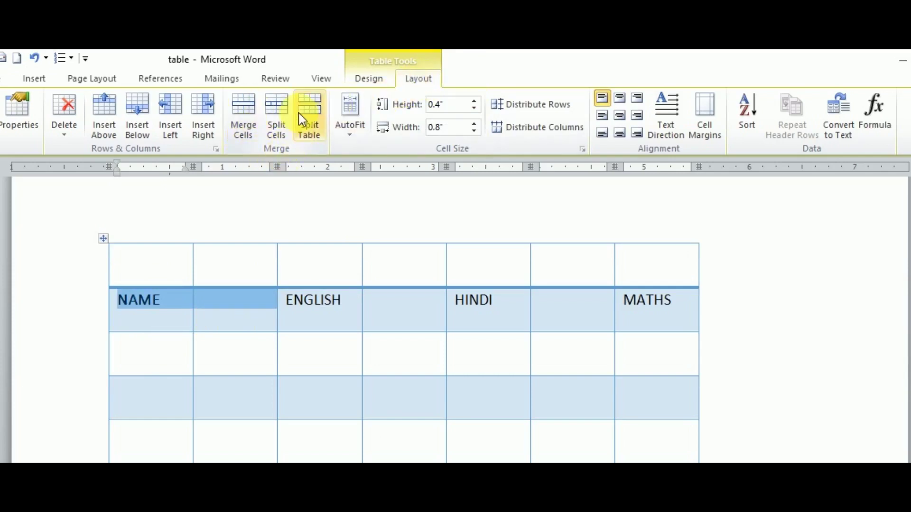
{"action": "left_click", "coordinate": [243, 108]}
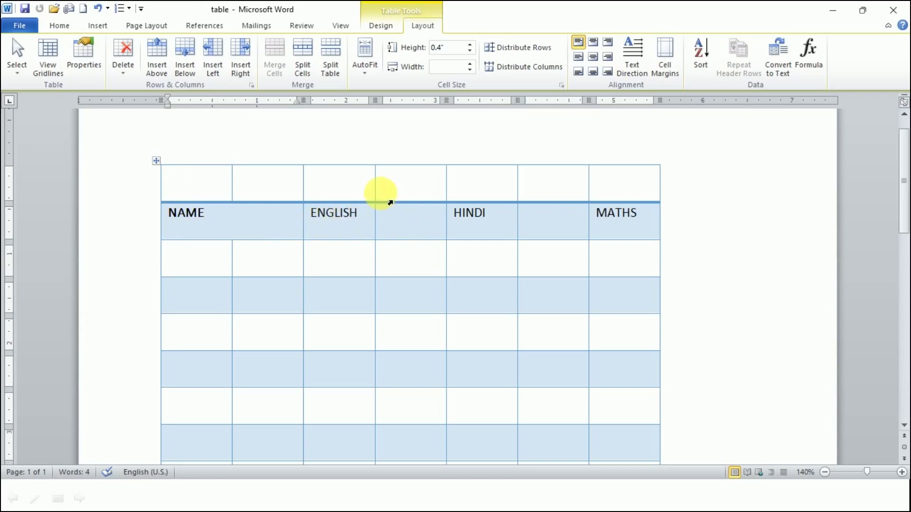
Merge the ENGLISH header with the empty cell to its right.
{"action": "left_click_drag", "start_coordinate": [369, 233], "coordinate": [412, 235]}
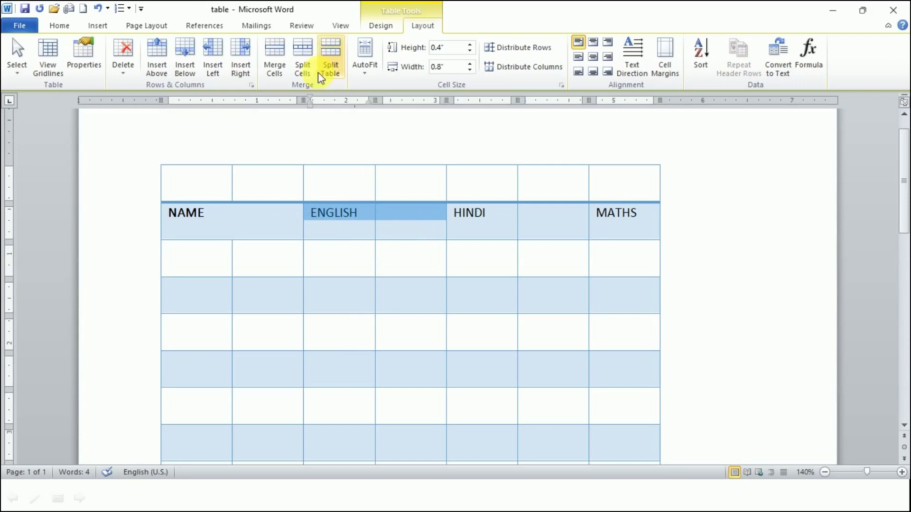
{"action": "left_click", "coordinate": [267, 55]}
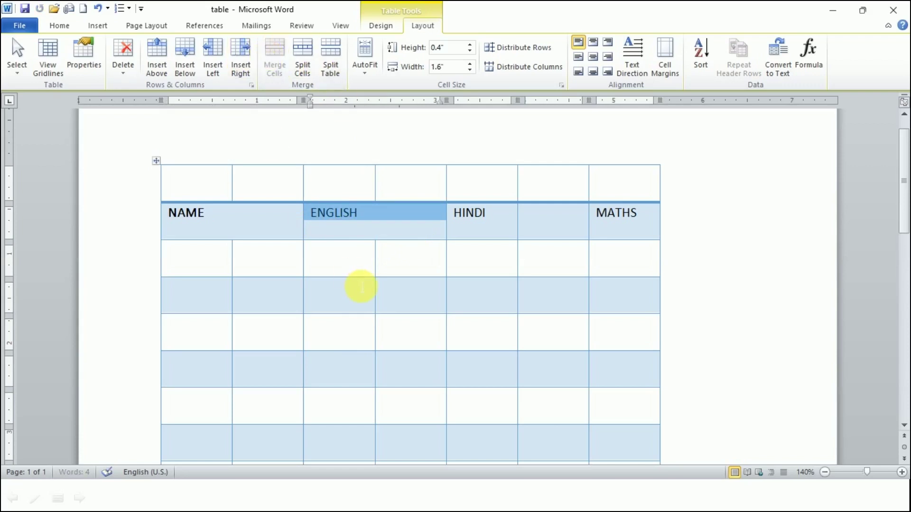
{"action": "left_click", "coordinate": [482, 258]}
{"action": "left_click_drag", "start_coordinate": [484, 219], "coordinate": [541, 217]}
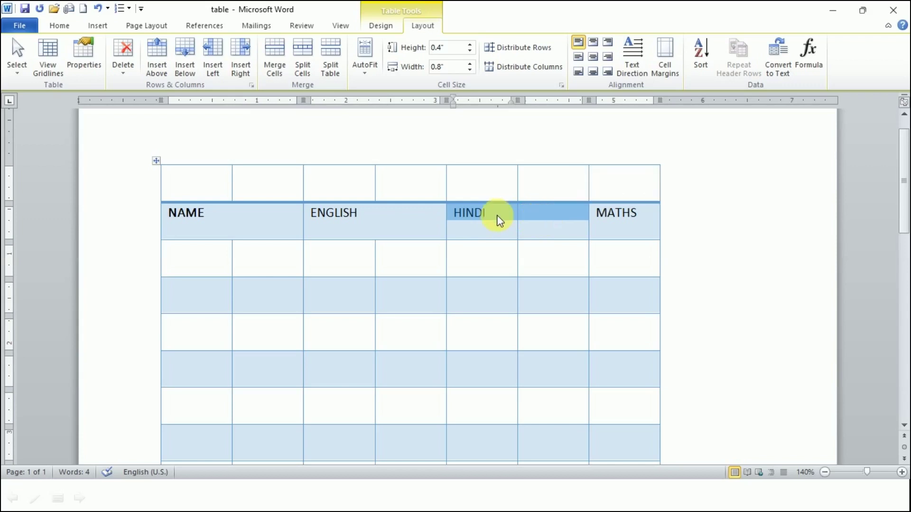
Merge the HINDI header pair into one cell using the right-click Merge Cells command.
{"action": "right_click", "coordinate": [548, 219]}
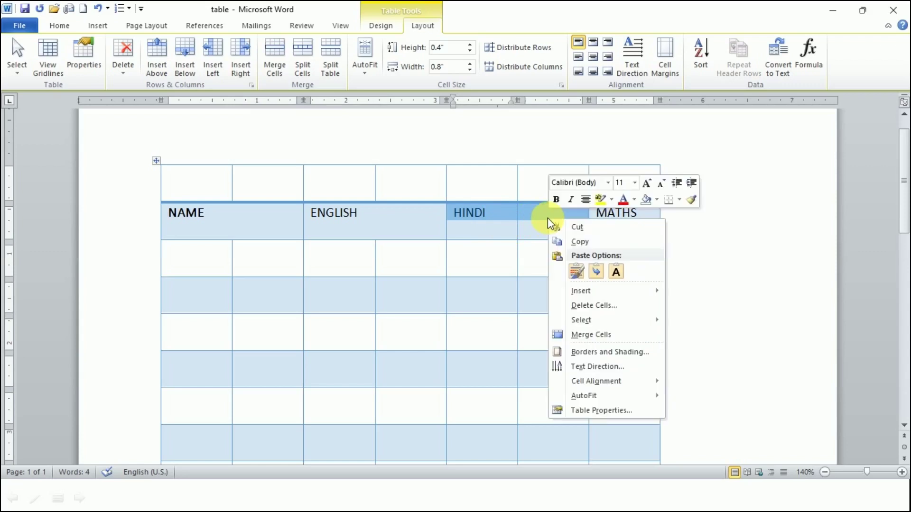
{"action": "left_click", "coordinate": [609, 337]}
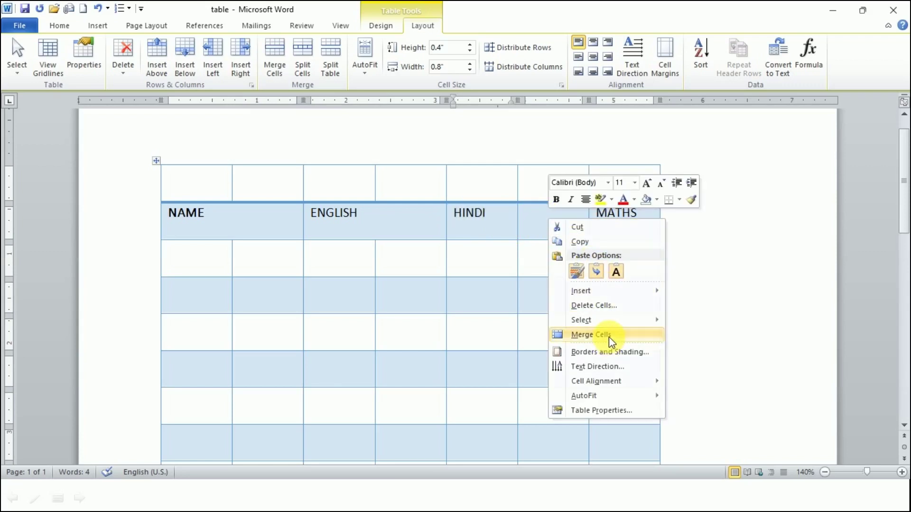
{"action": "left_click", "coordinate": [614, 342]}
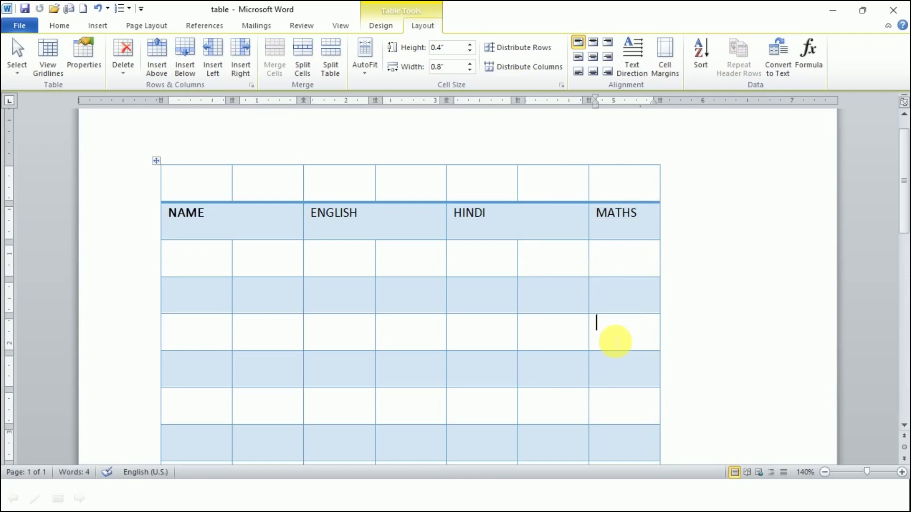
{"action": "left_click", "coordinate": [209, 183]}
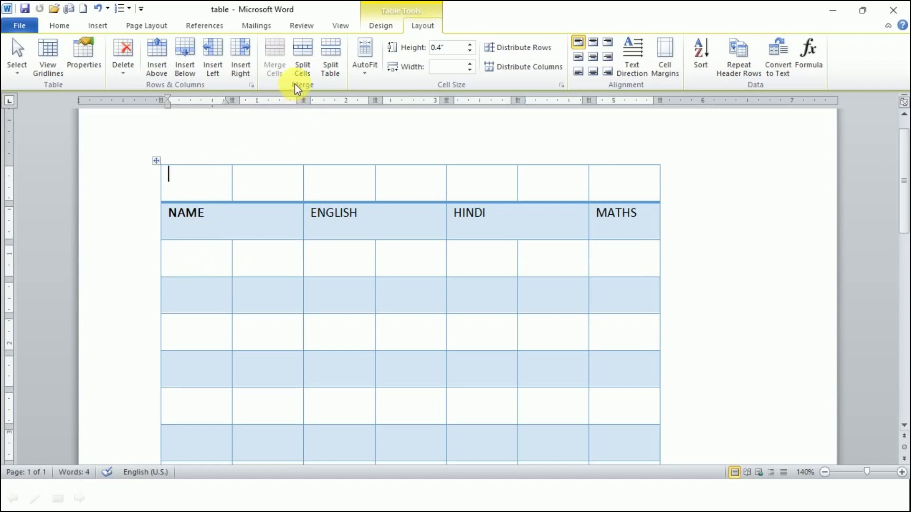
Split the top-left cell into 1 column and 2 stacked rows.
{"action": "left_click", "coordinate": [303, 65]}
{"action": "left_click_drag", "start_coordinate": [300, 215], "coordinate": [438, 167]}
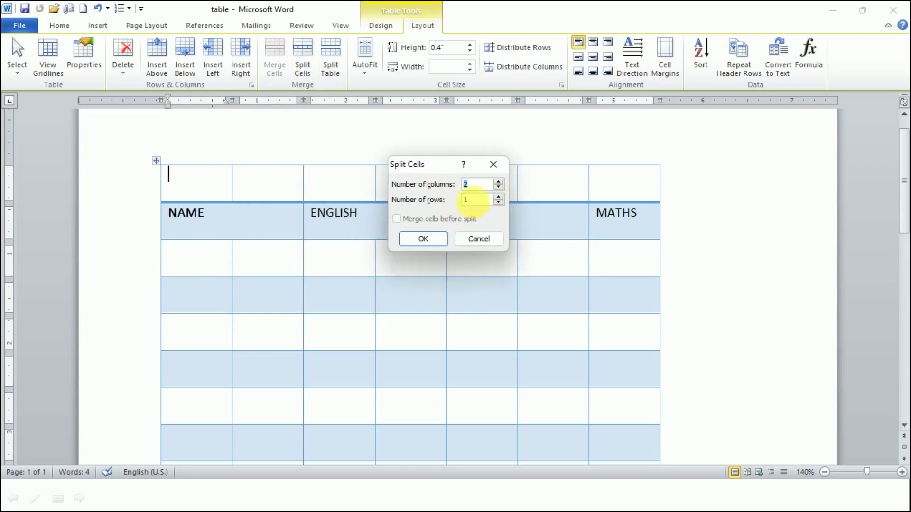
{"action": "left_click", "coordinate": [498, 197]}
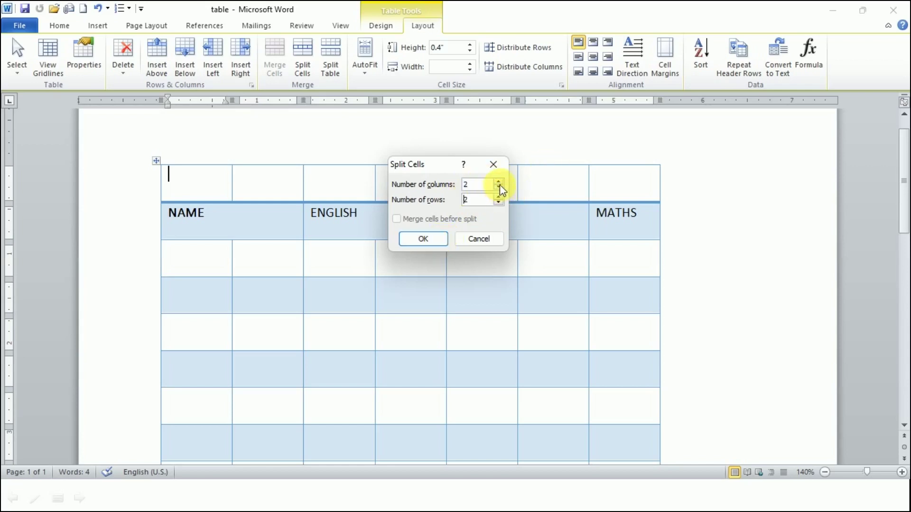
{"action": "left_click", "coordinate": [499, 188]}
{"action": "left_click", "coordinate": [425, 239]}
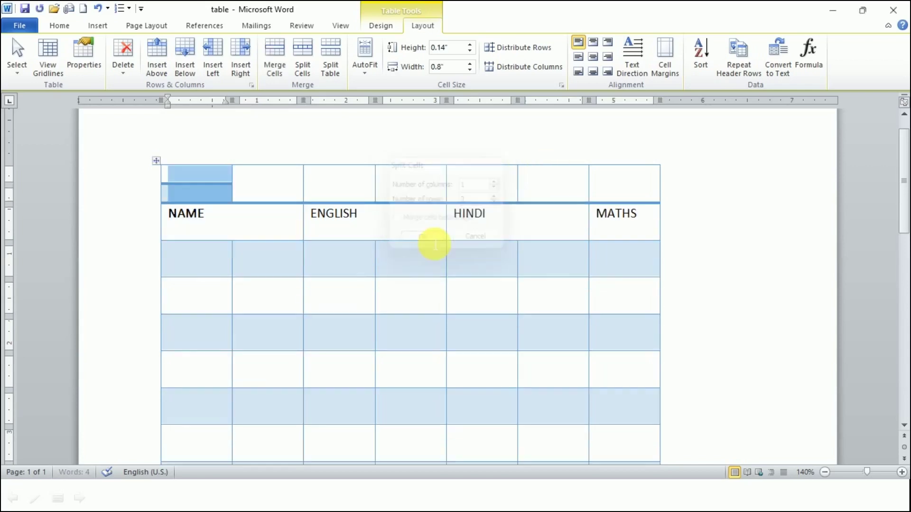
{"action": "left_click", "coordinate": [197, 174]}
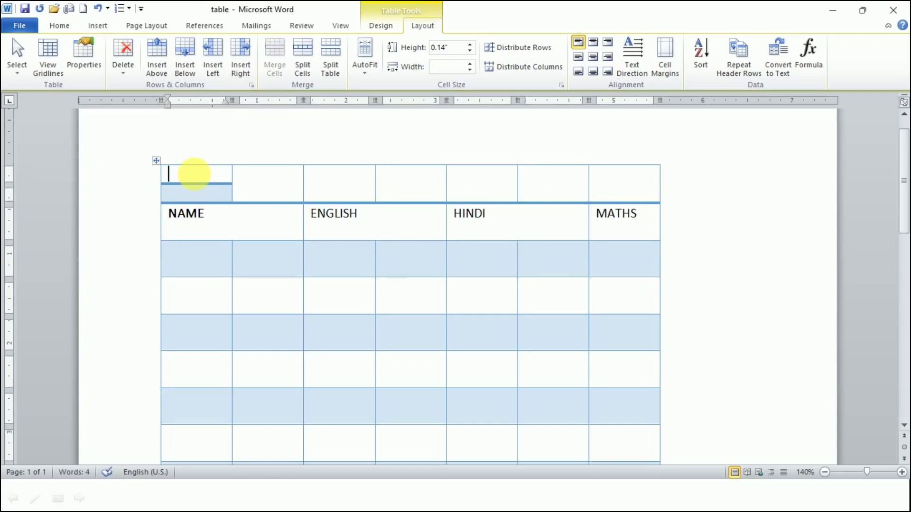
Split the second top-row cell into 2 columns.
{"action": "left_click", "coordinate": [262, 199]}
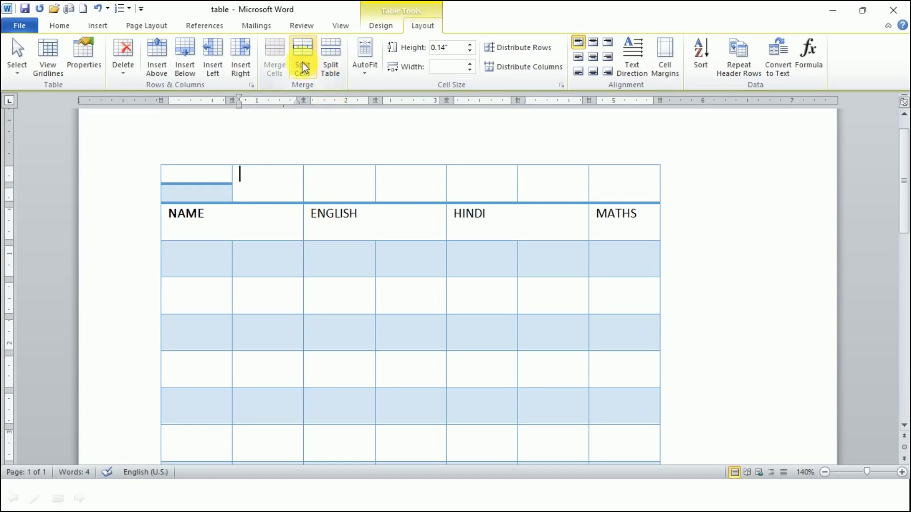
{"action": "left_click", "coordinate": [303, 78]}
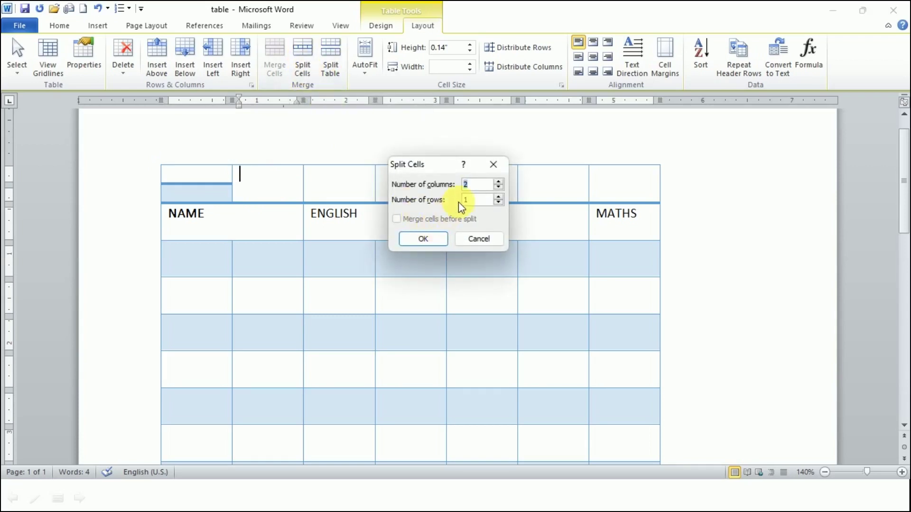
{"action": "left_click", "coordinate": [422, 238]}
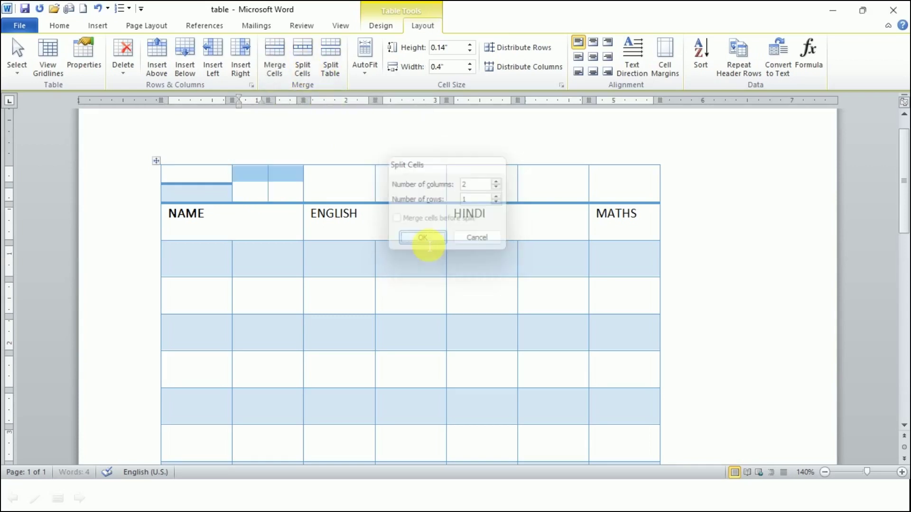
{"action": "left_click", "coordinate": [266, 209]}
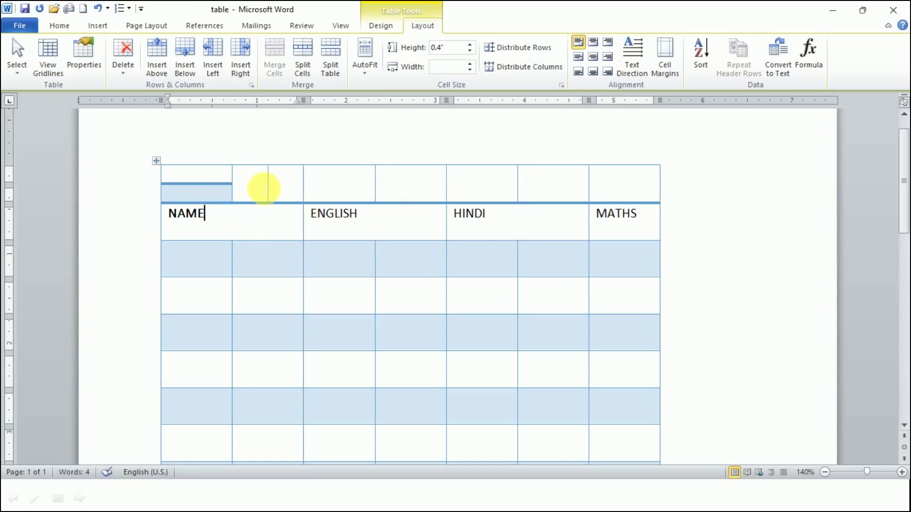